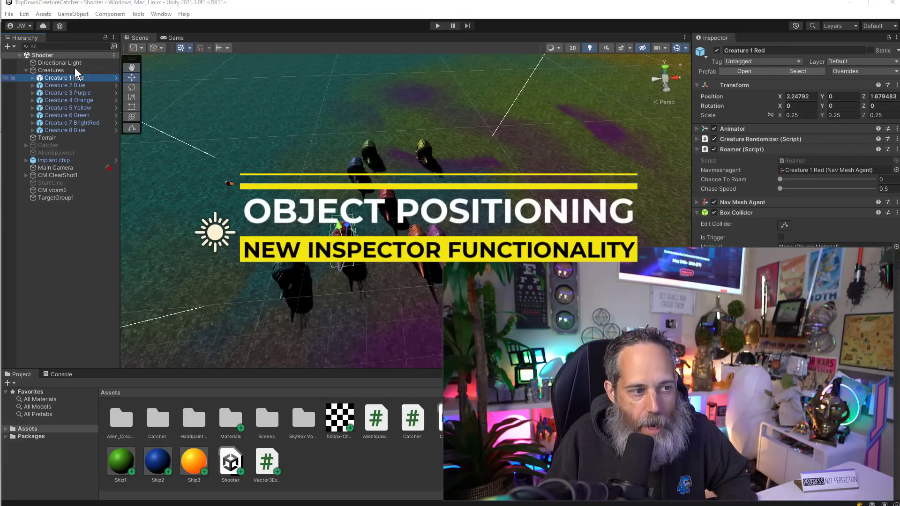
- Select all eight creatures and set their shared Position X to 0
shift+click(72, 129)
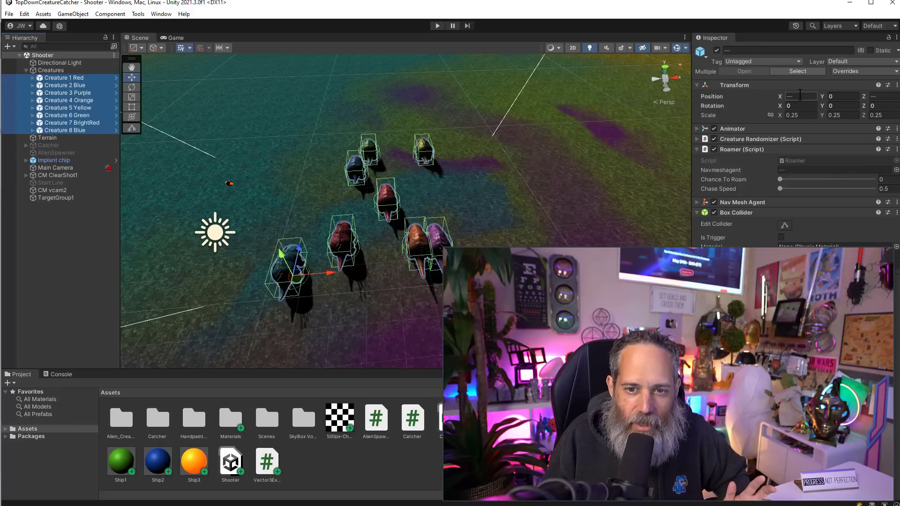
click(800, 95)
text(0)
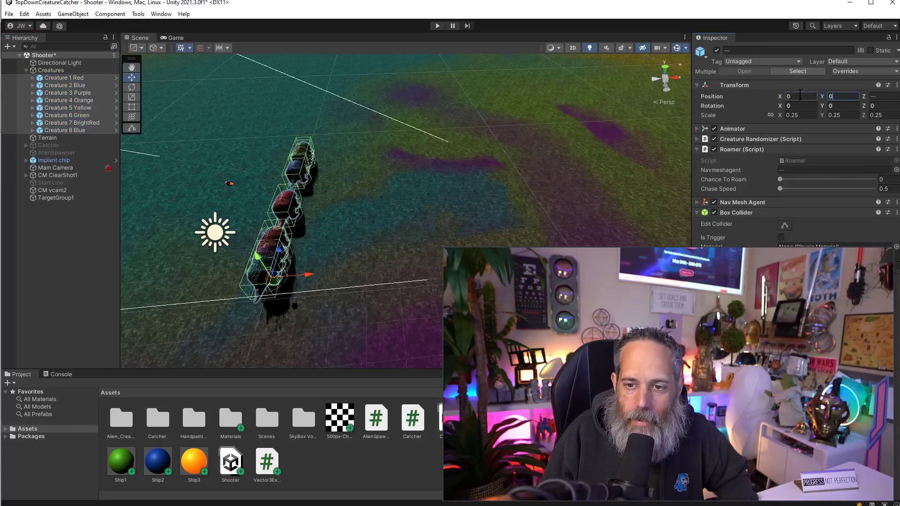
key(Return)
- Drag Creature 1 Red out along the X axis, then select Creature 2 Blue
click(64, 78)
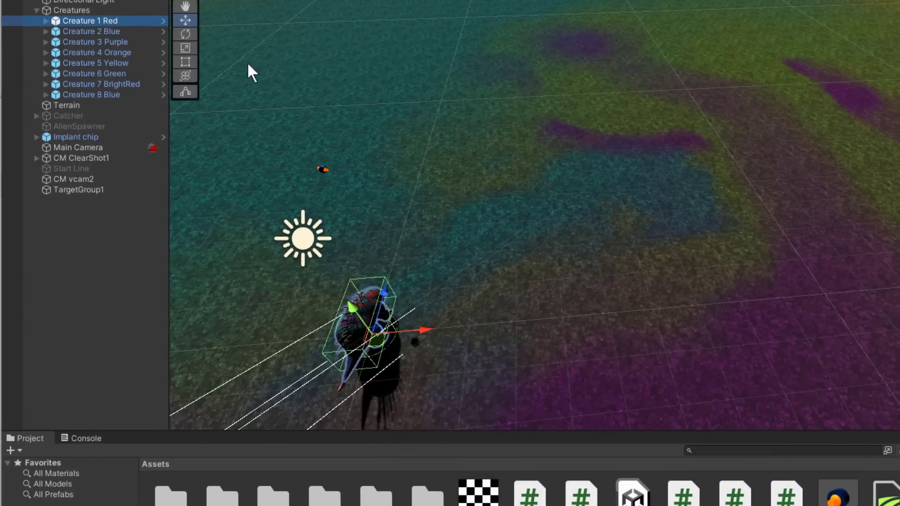
drag(440, 332, 526, 330)
click(132, 31)
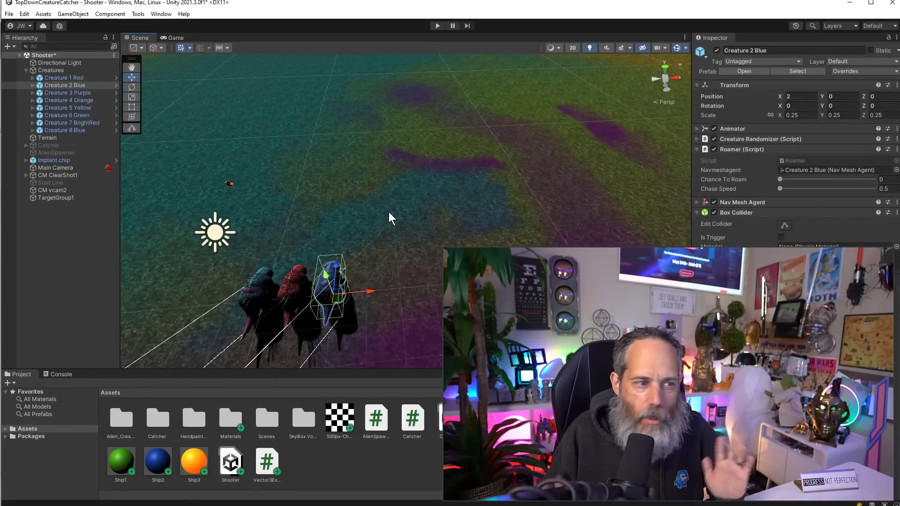
- Select all eight creatures and enter an L() expression in Position X to space them evenly
click(75, 130)
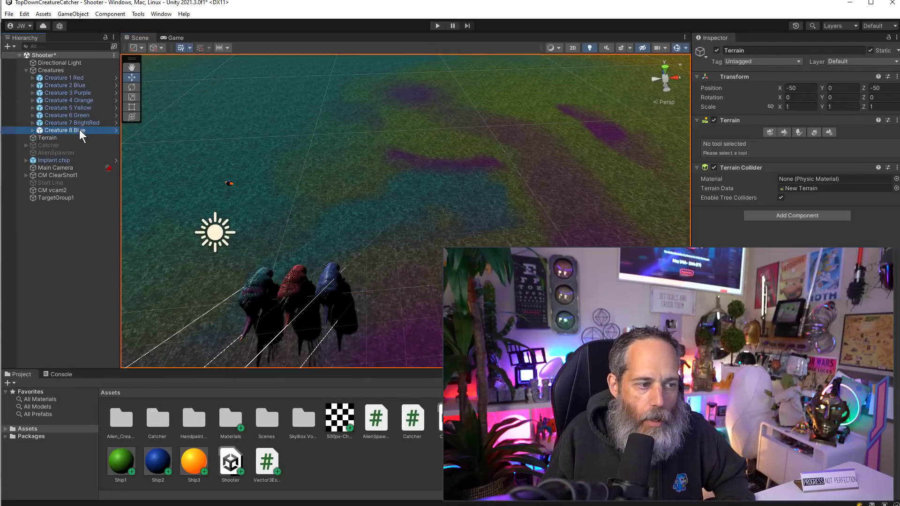
shift+click(71, 78)
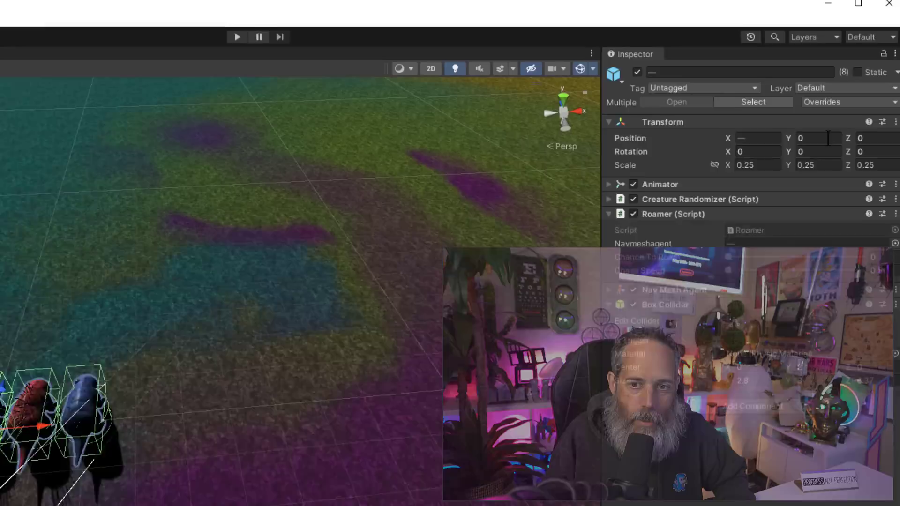
click(799, 96)
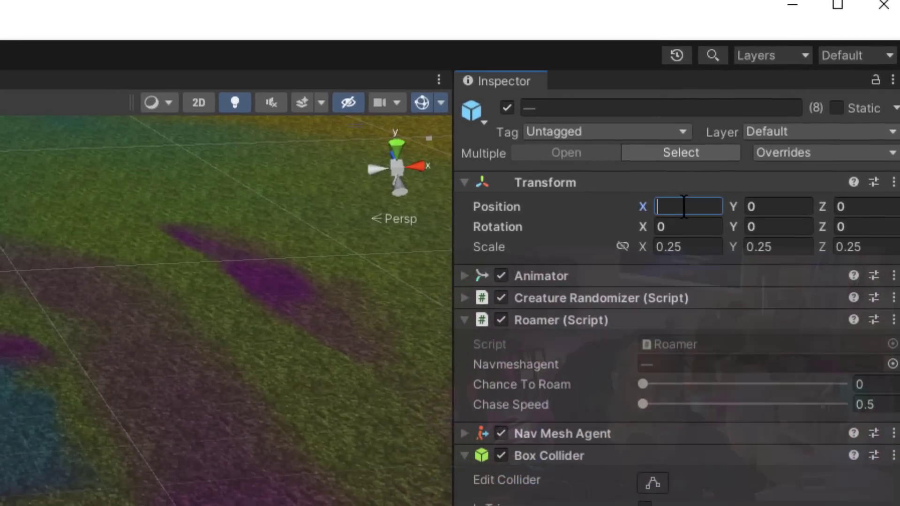
text(L()
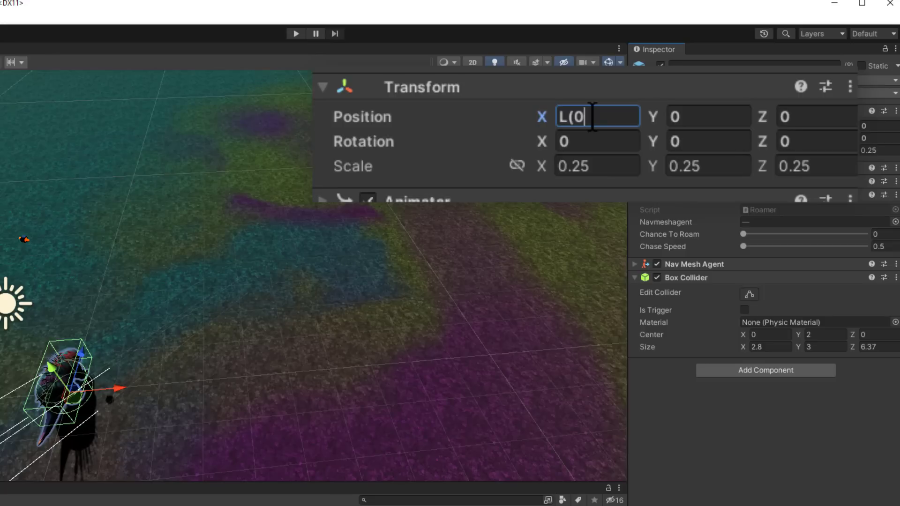
text(0,3))
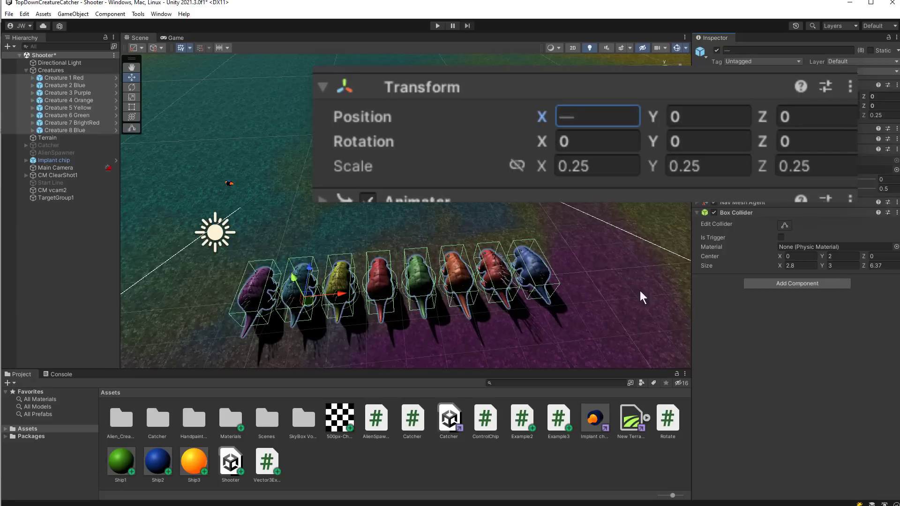
- Step through the creatures to check their X values, e.g. Creature 1 Red at 6.857143
click(88, 79)
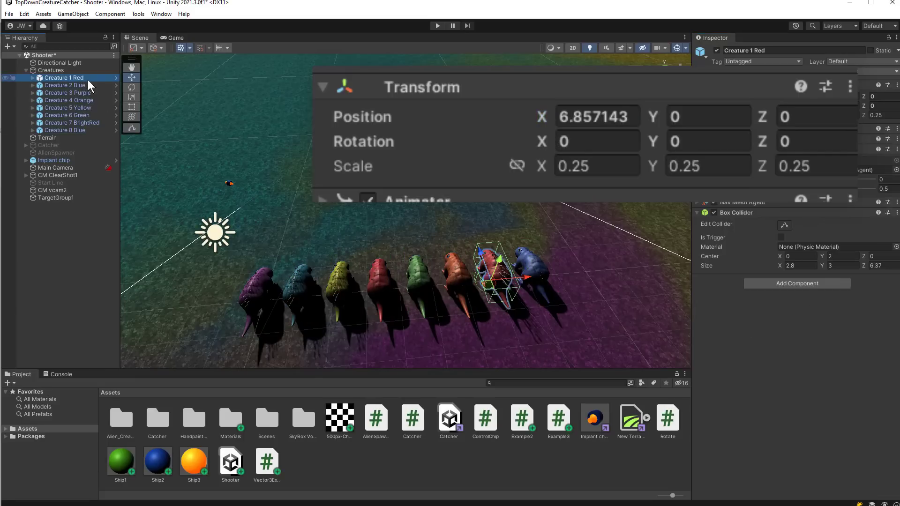
key(Down)
key(Down)
key(Down)
key(Down)
key(Down)
key(Down)
key(Down)
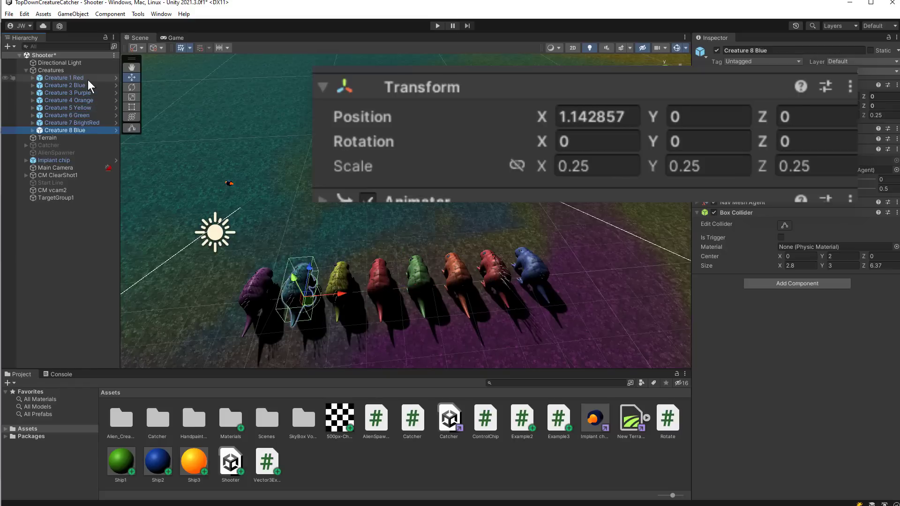
key(Down)
key(Up)
key(Up)
key(Up)
key(Up)
key(Up)
key(Up)
key(Up)
key(Up)
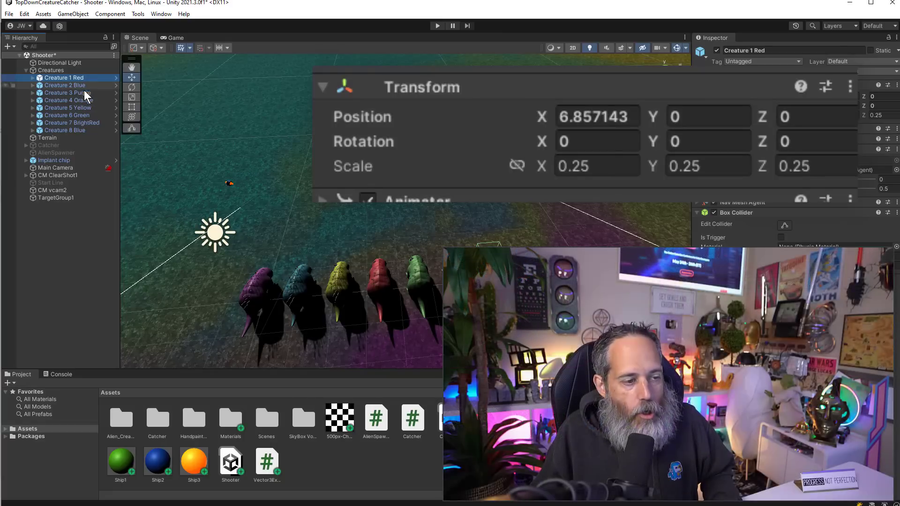
shift+click(74, 131)
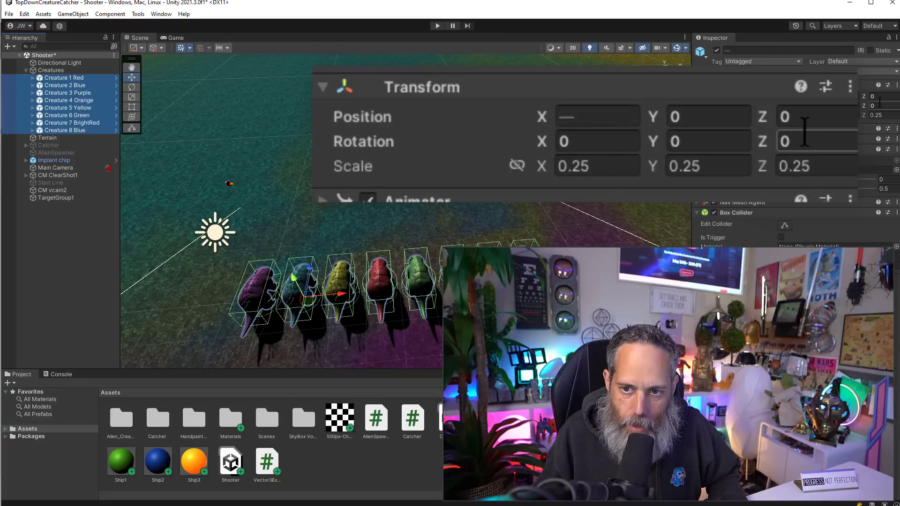
- Enter L(0,7) in the shared Position Z field to spread the creatures diagonally
click(786, 117)
text(L)
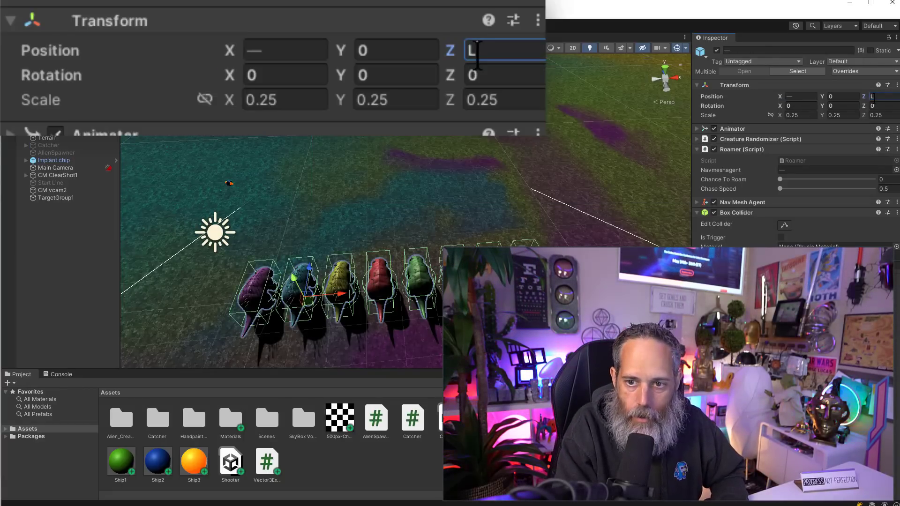
text((0,7))
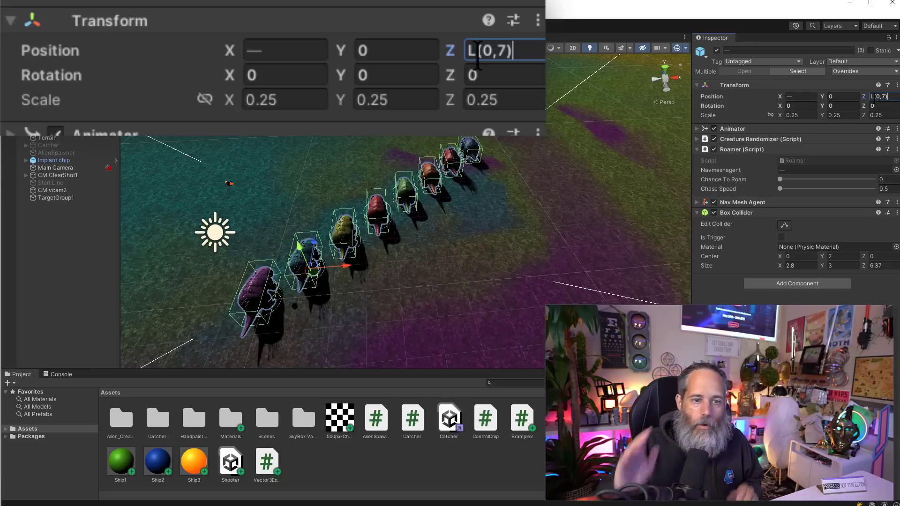
key(Return)
- Check individual creatures' Z values, ending on Creature 7 BrightRed at Z 3
click(75, 129)
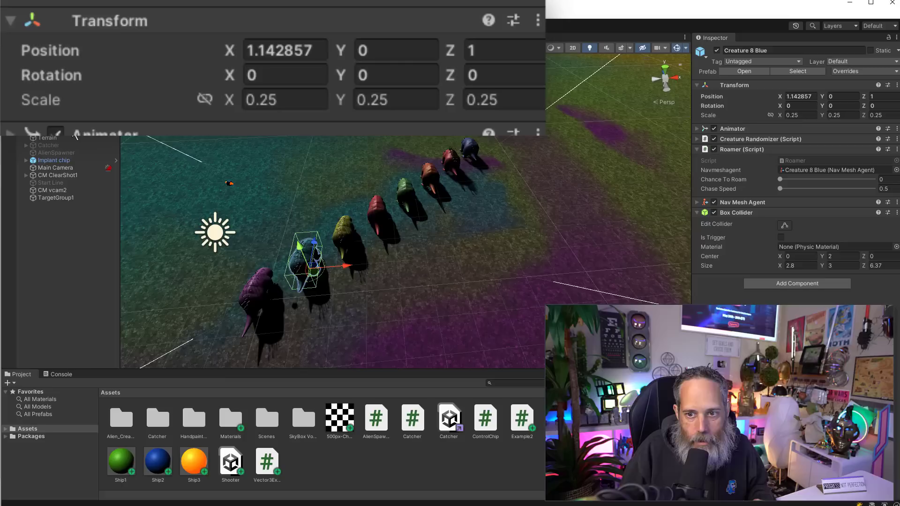
click(75, 122)
click(75, 137)
key(Down)
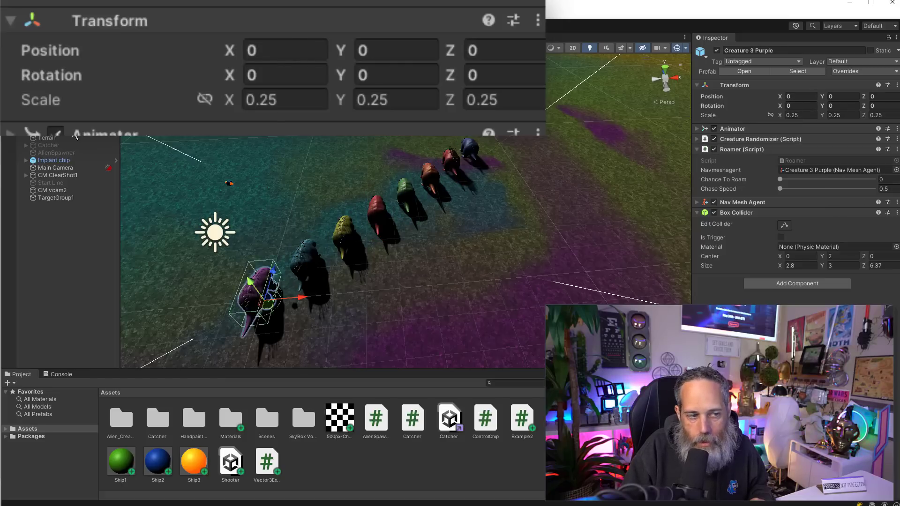
key(Down)
key(Up)
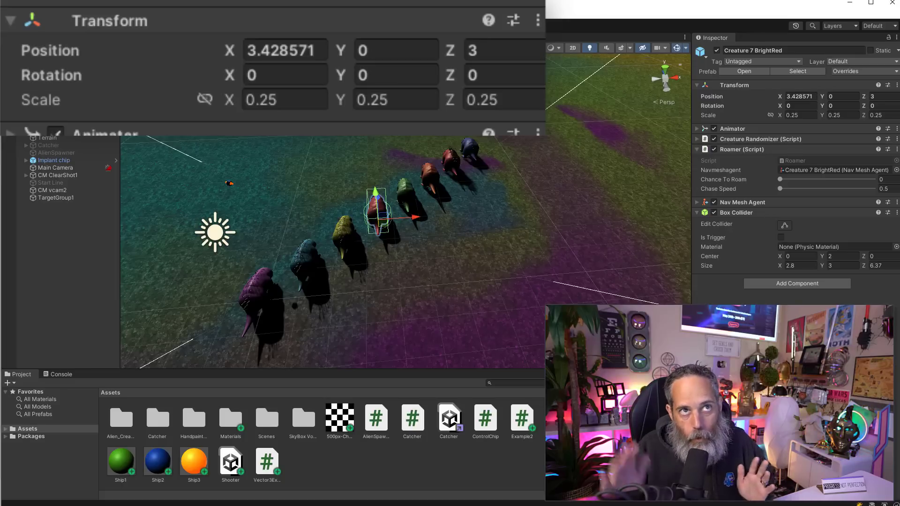
- Select all eight creatures and set Position X to R(-7,7) to scatter them randomly
key(Down)
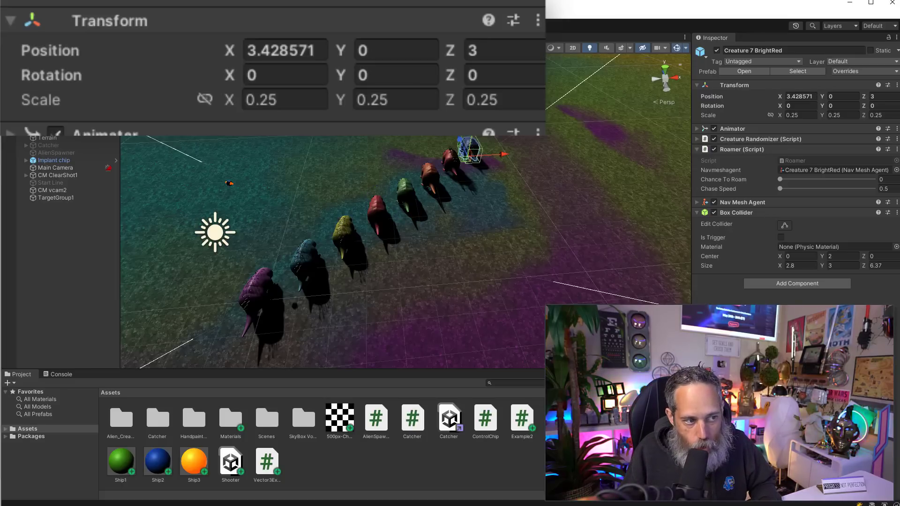
key(Up)
key(shift+Home)
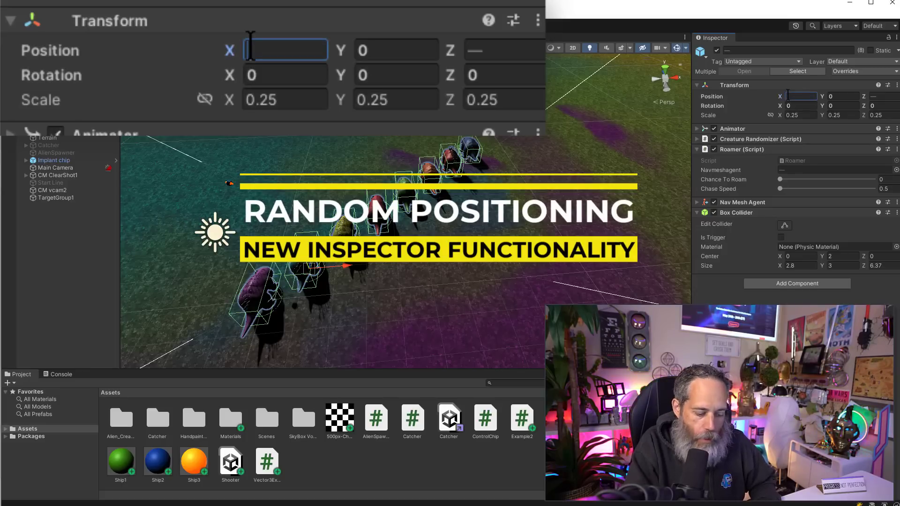
text(R(0,)
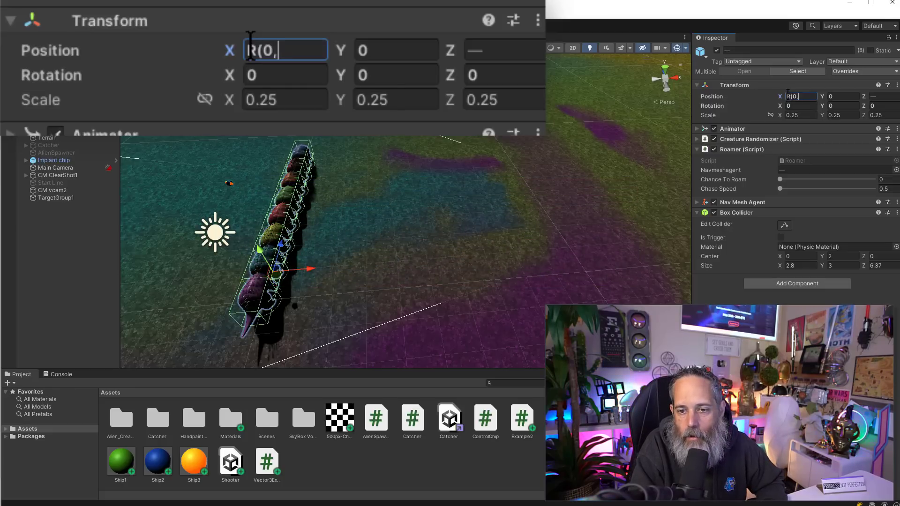
text(7))
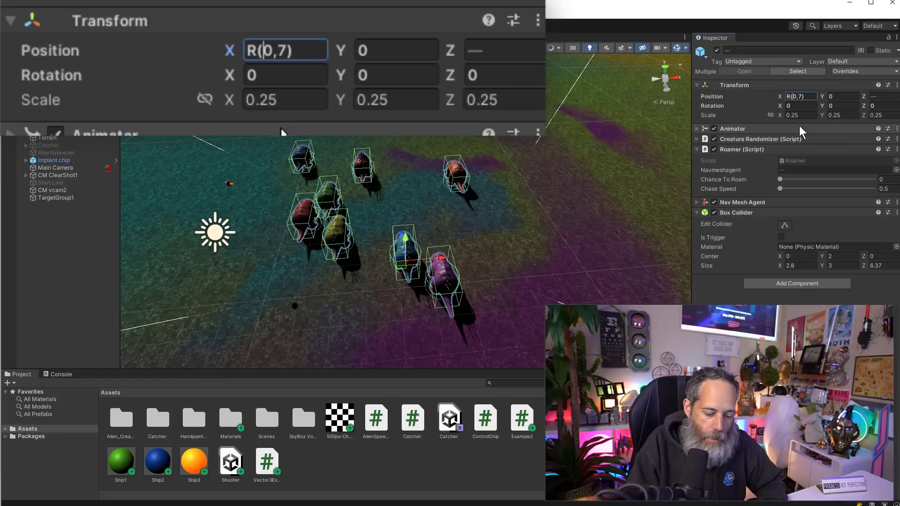
key(BackSpace)
text(-7)
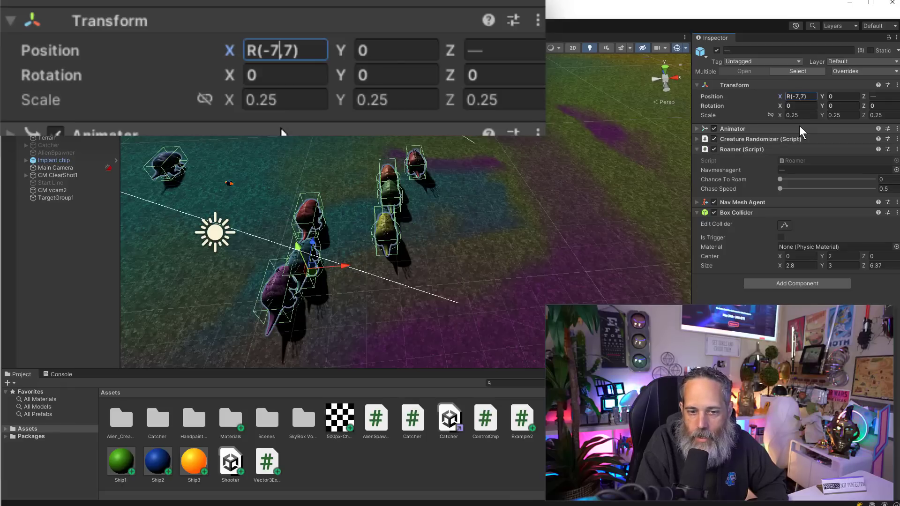
key(Return)
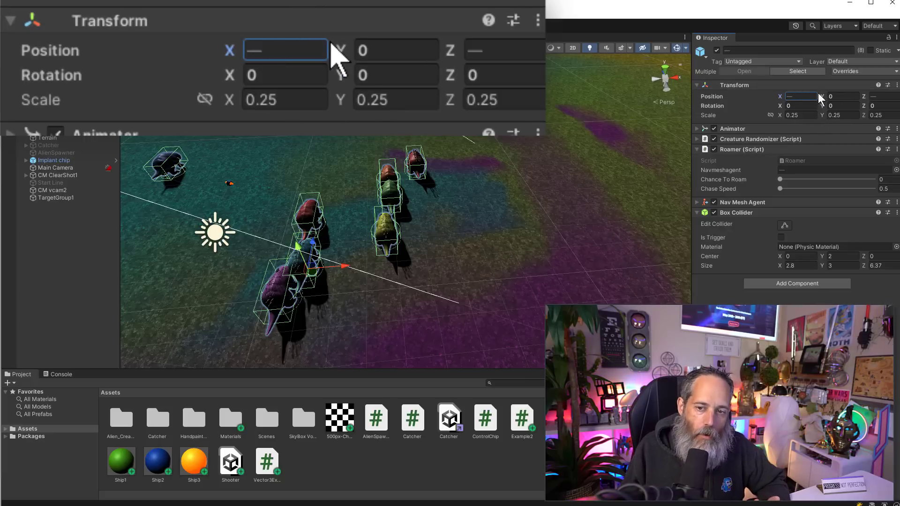
drag(829, 97, 807, 97)
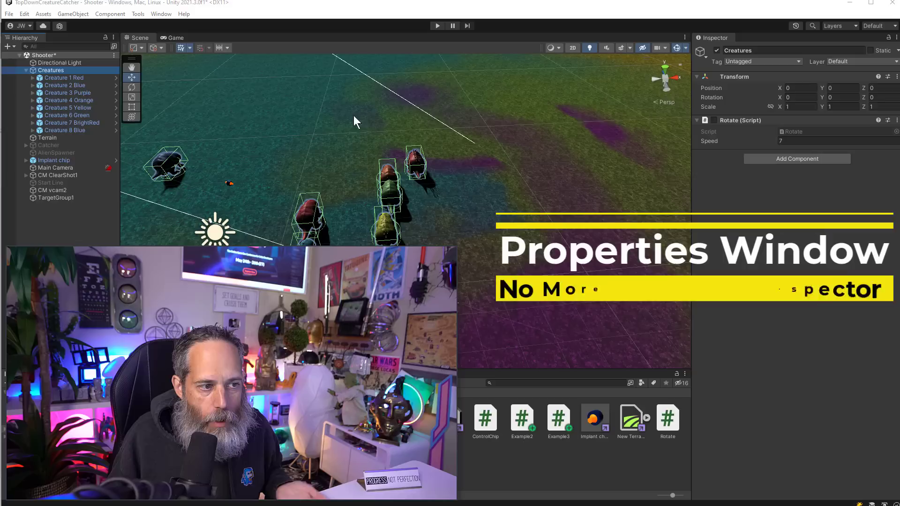
- Open Creature 1 Red in a floating Properties window and scrub its Position X to 5.98
click(74, 79)
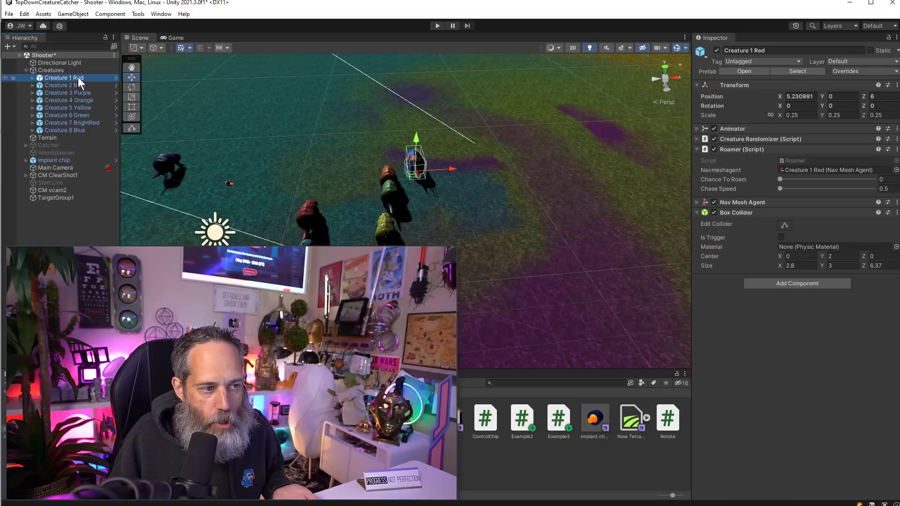
right_click(78, 77)
click(112, 319)
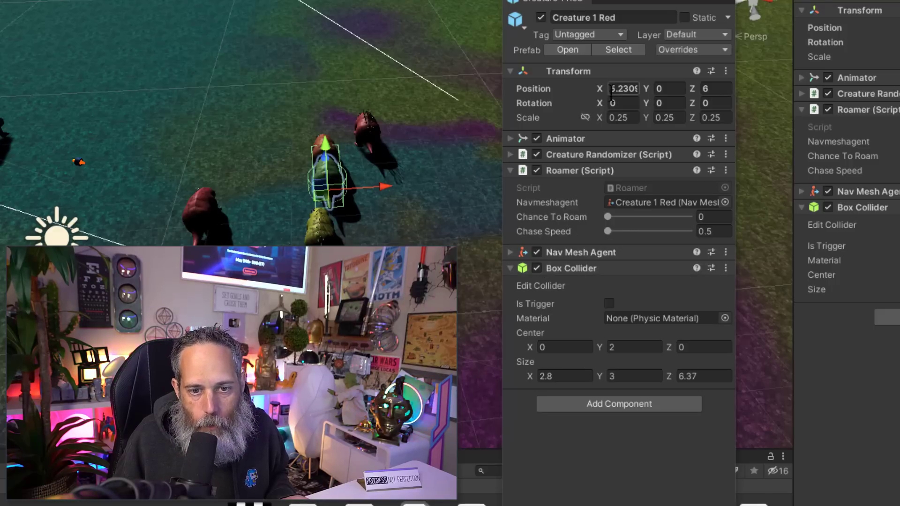
mouse_move(610, 92)
mouse_down()
mouse_move(592, 97)
mouse_move(662, 100)
mouse_move(611, 102)
mouse_move(619, 104)
mouse_up()
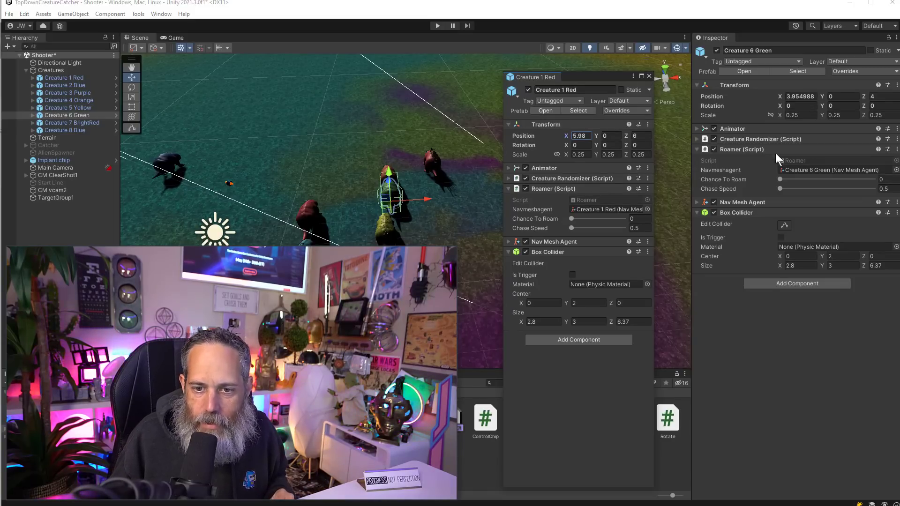
- Close the Creature 1 Red window, then open and close a floating Roamer (Script) Properties window
click(650, 77)
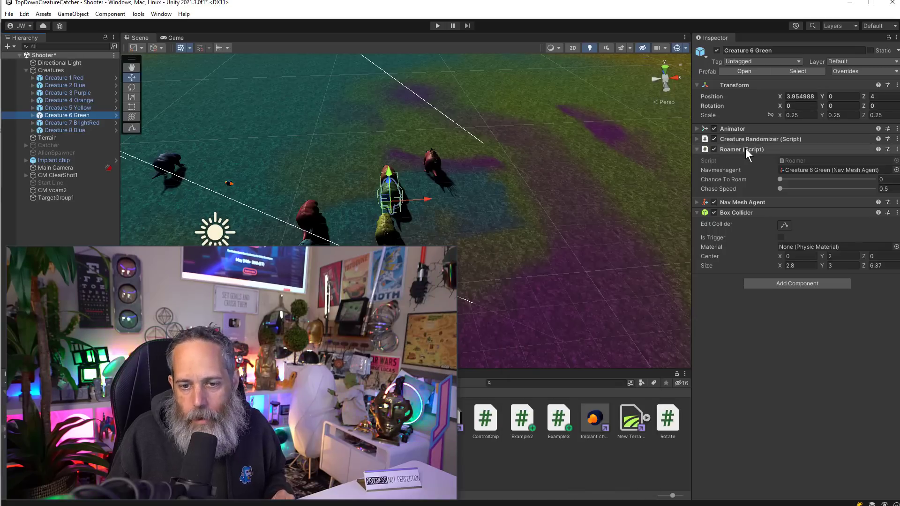
right_click(745, 148)
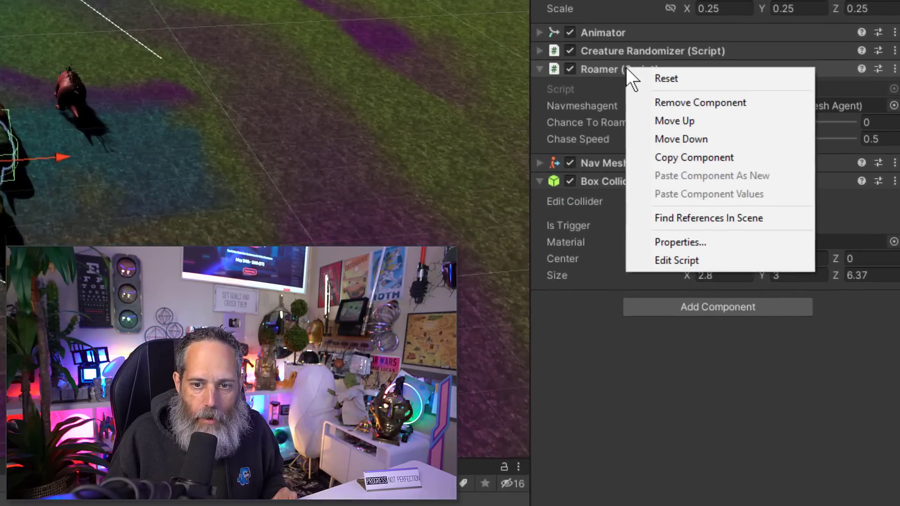
click(668, 236)
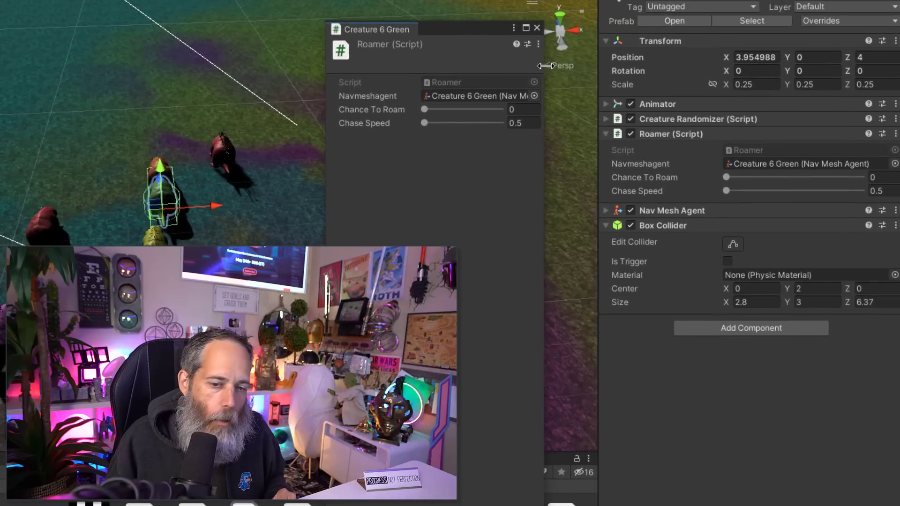
click(537, 28)
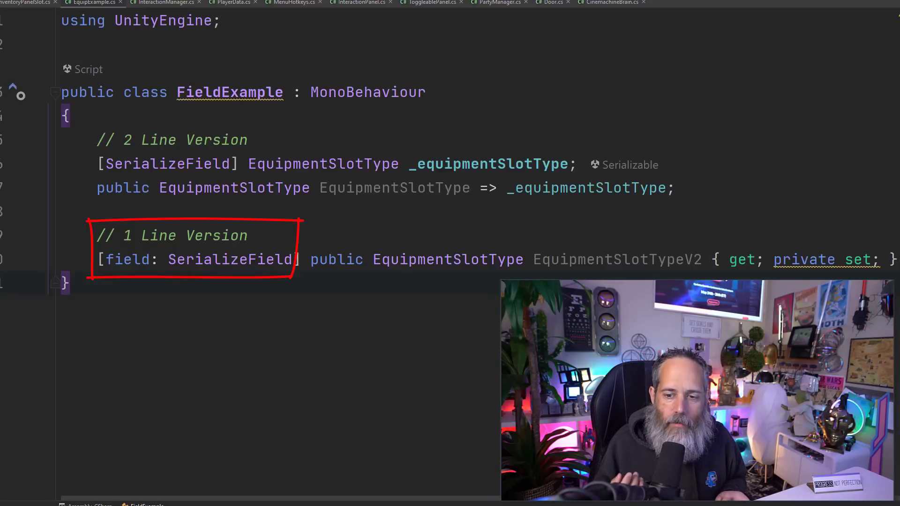
key(Escape)
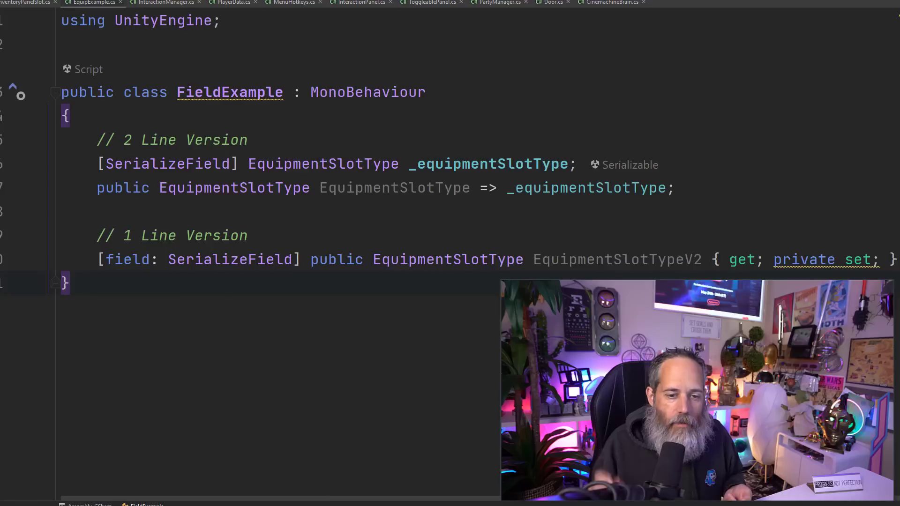